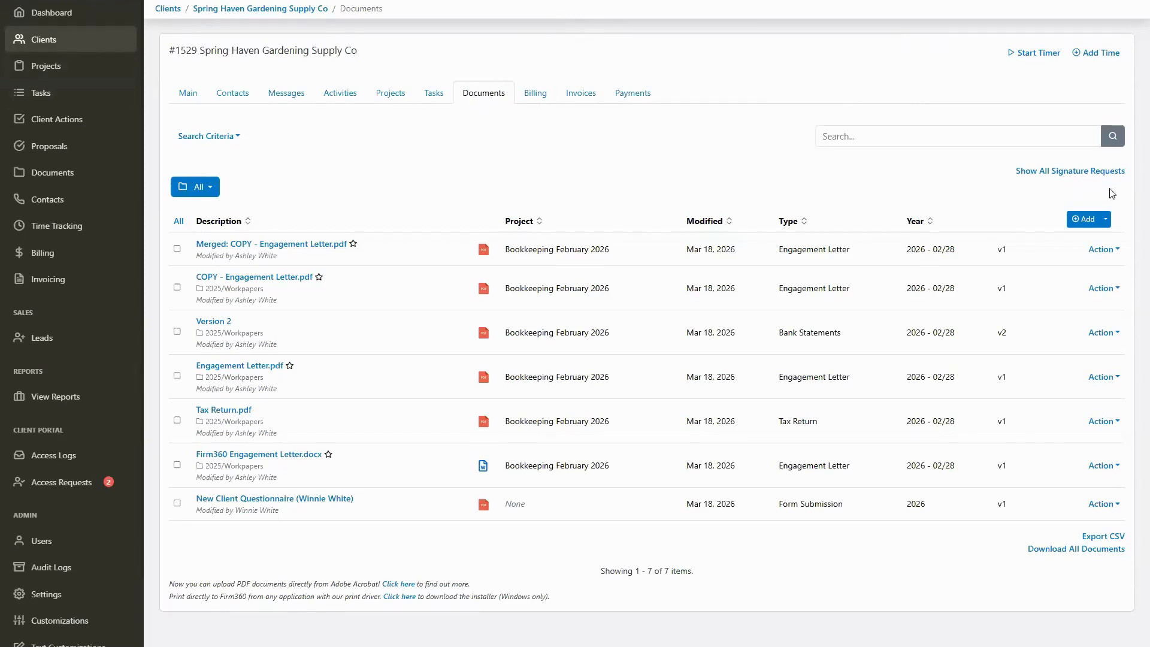
# Start a document request addressed to the client's contact and link it to the Bookkeeping February 2026 project.
pyautogui.click(1106, 222)
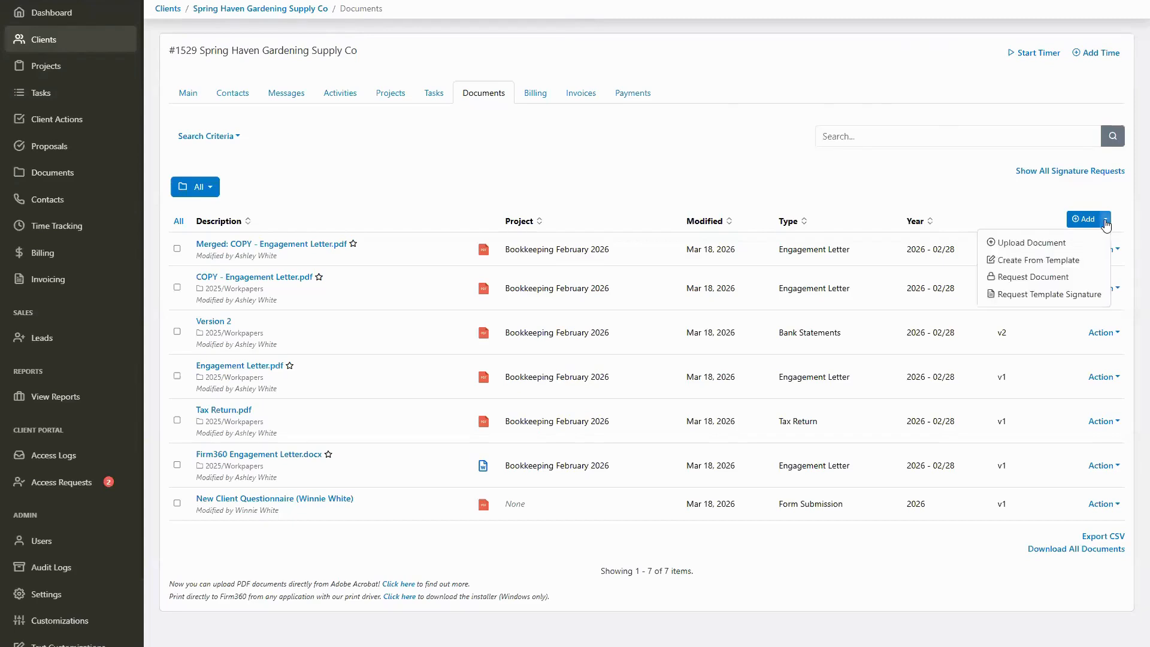
pyautogui.click(1067, 277)
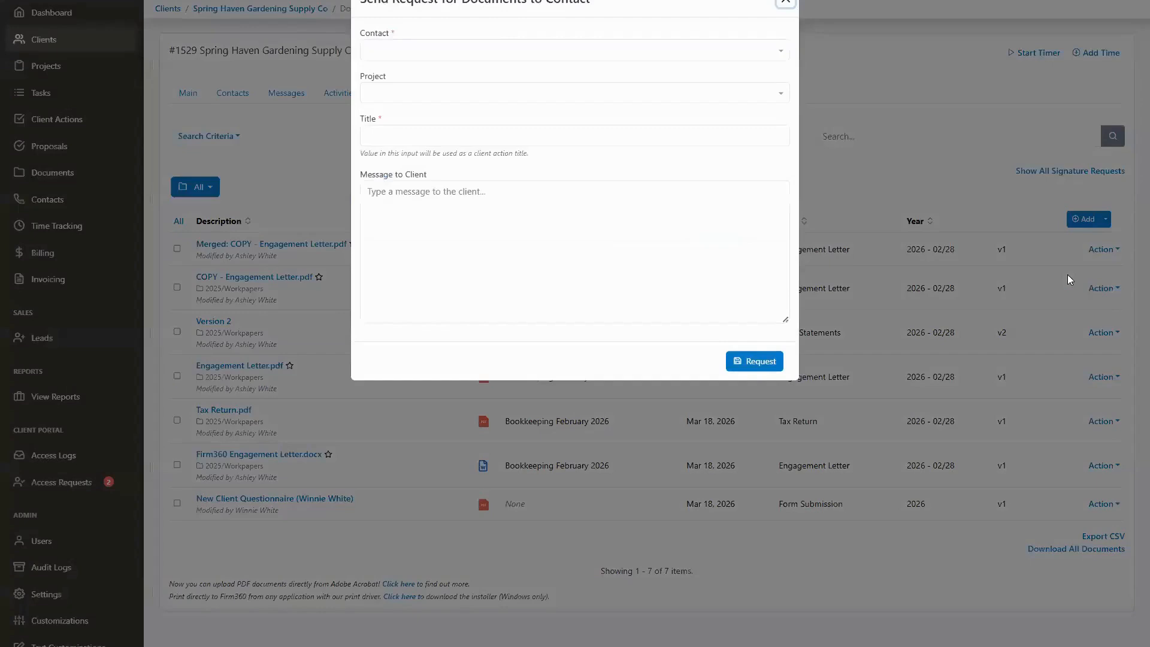
pyautogui.click(650, 55)
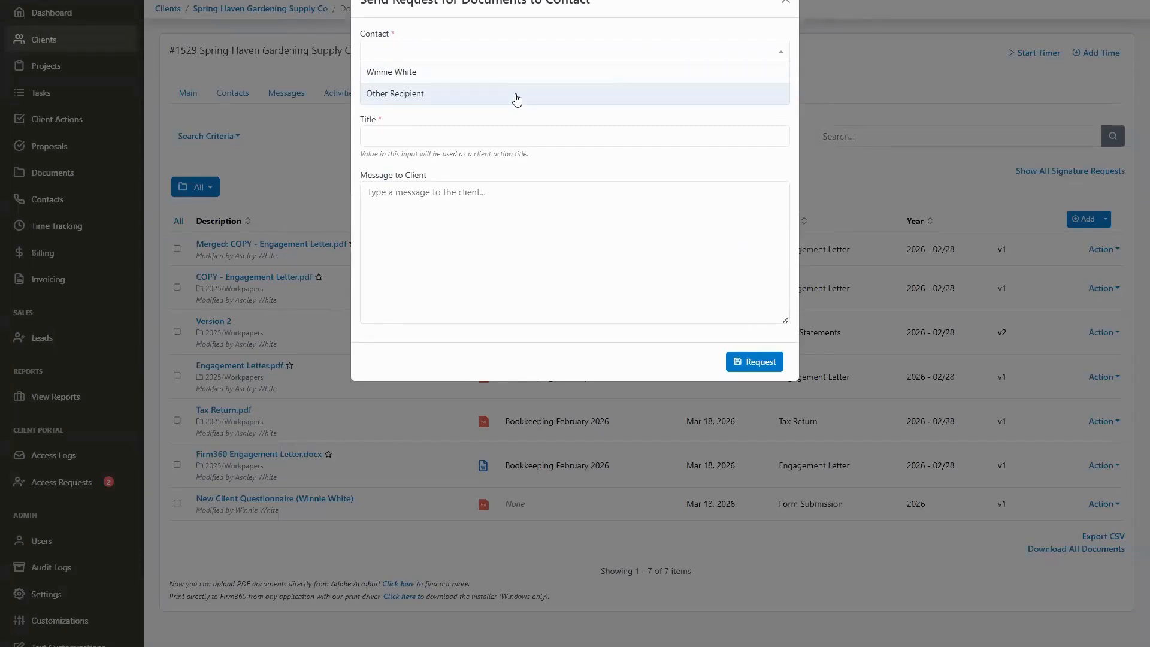
pyautogui.click(515, 72)
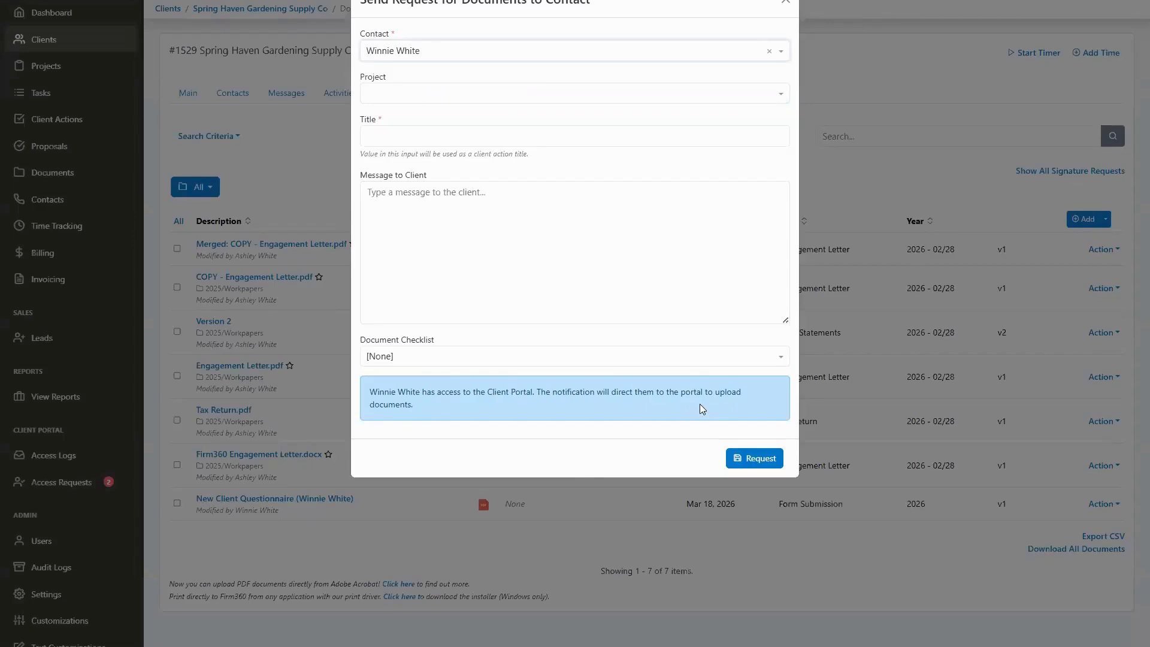
pyautogui.click(580, 98)
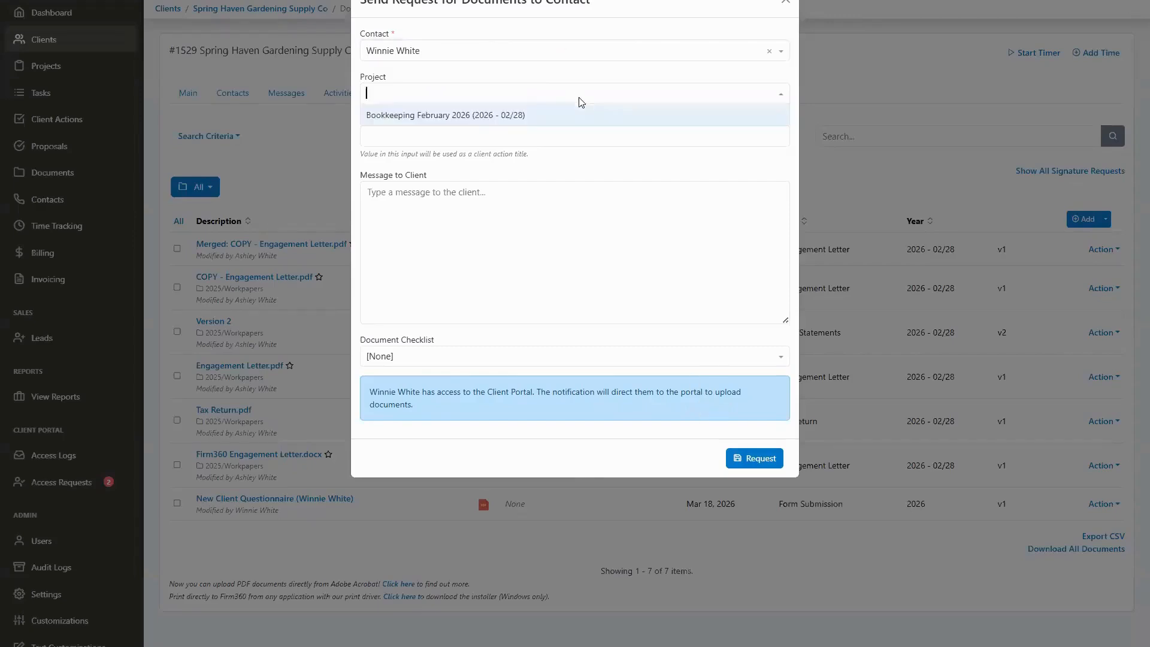
pyautogui.click(486, 120)
# Enter "Please upload you bookkeeping documents" as both the request's title and the message to the client.
pyautogui.click(493, 134)
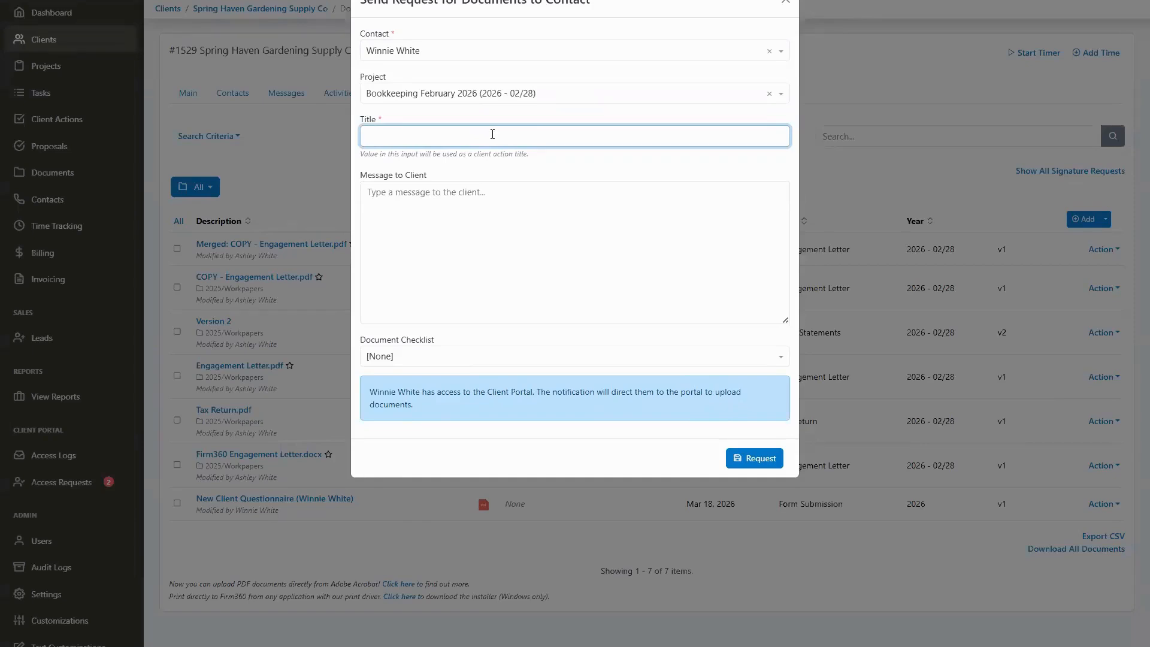
pyautogui.write('Please upload you bookkeeping documents')
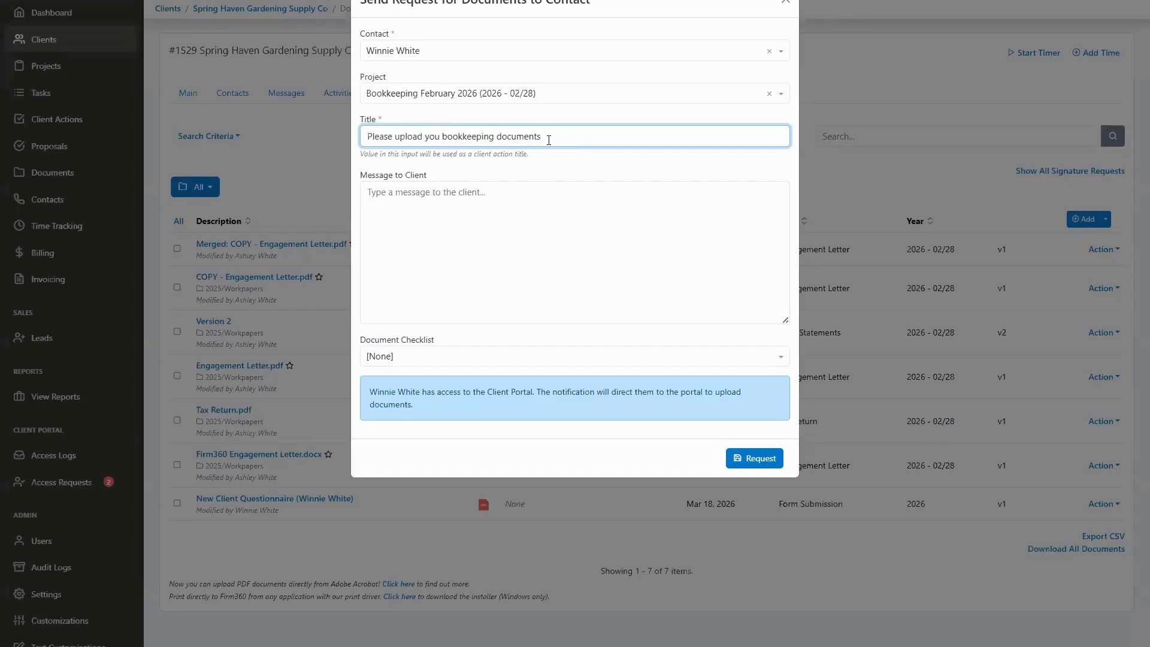
pyautogui.click(407, 209)
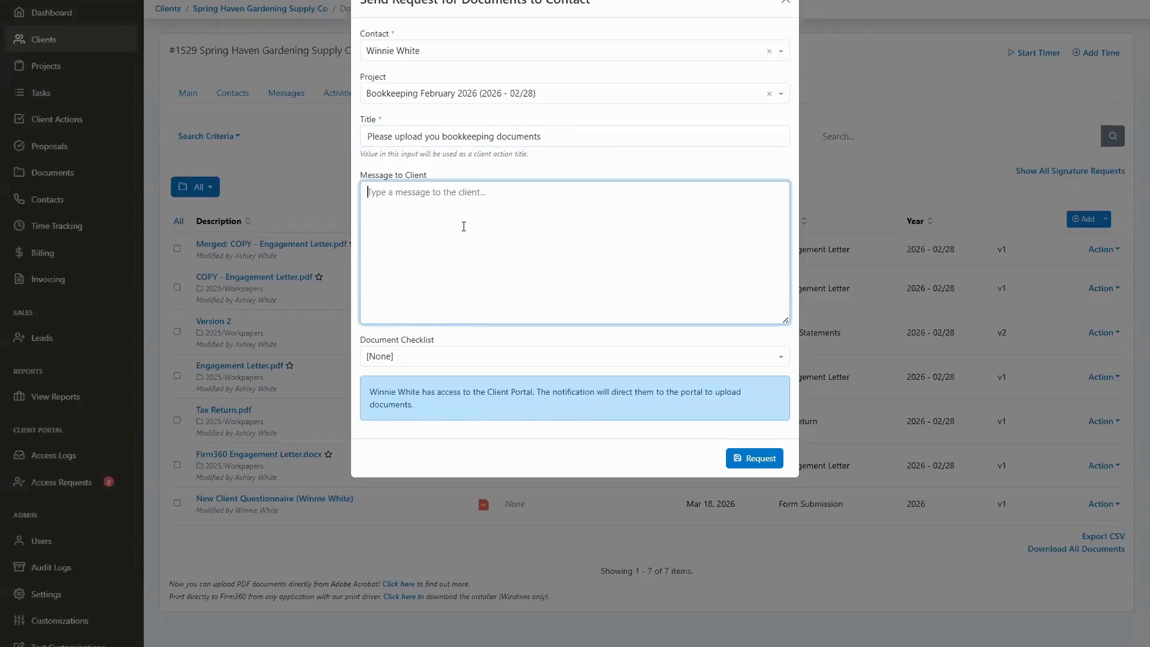
pyautogui.write('Please upload you bookkeeping documents')
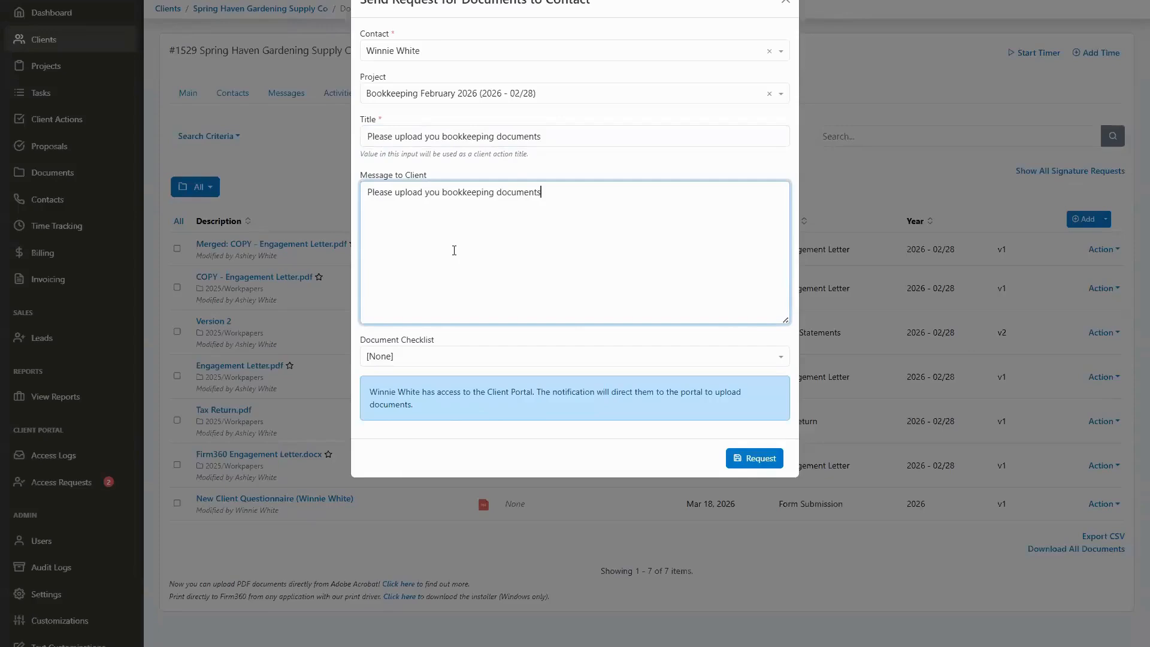
# Add a custom document checklist with the lines one, two and three, and submit the document request.
pyautogui.click(471, 363)
pyautogui.click(454, 393)
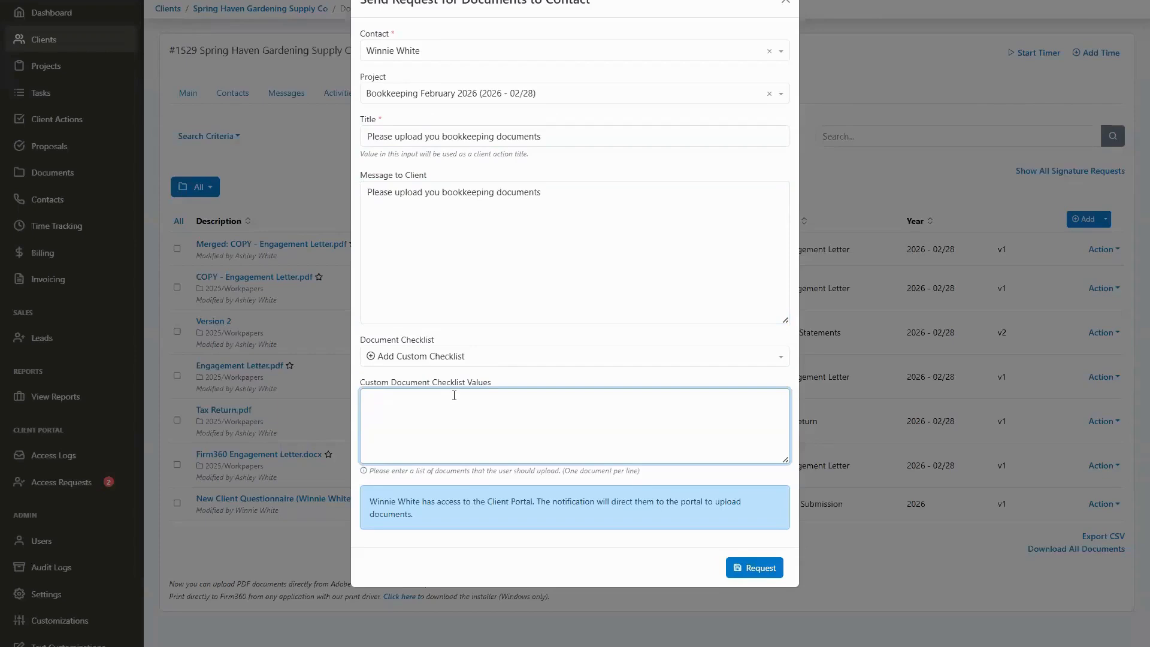
pyautogui.write('one')
pyautogui.press('Return')
pyautogui.write('two')
pyautogui.press('Return')
pyautogui.write('three')
pyautogui.click(765, 571)
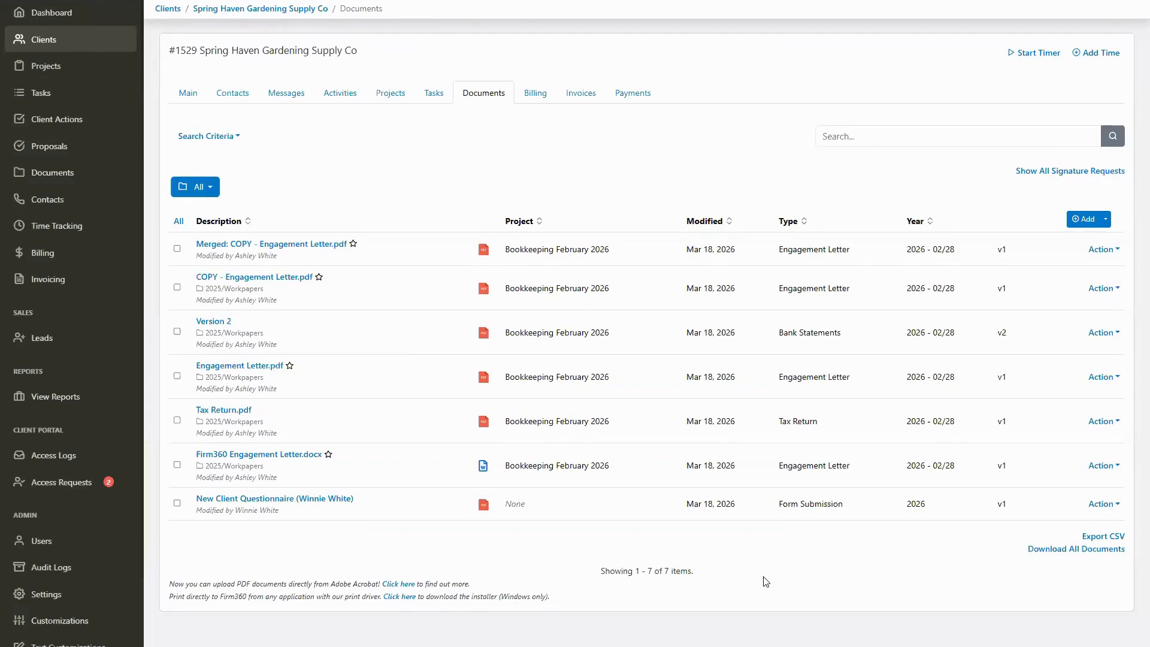
# Review the client's actions and activities for the document request that was sent.
pyautogui.click(434, 95)
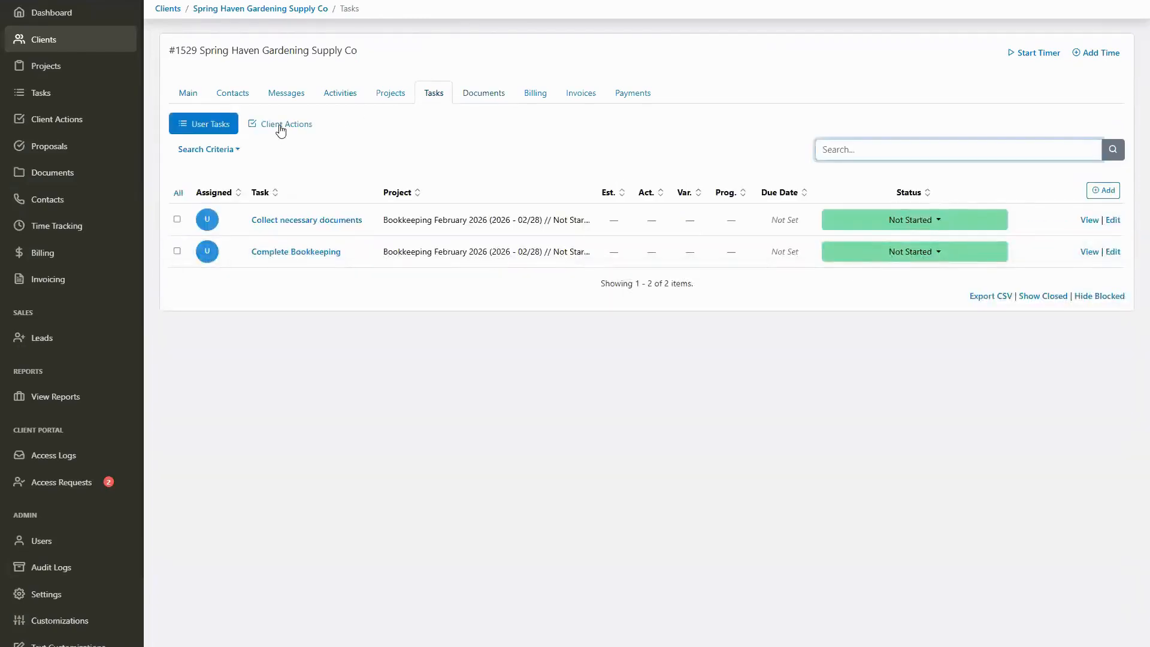
pyautogui.click(281, 128)
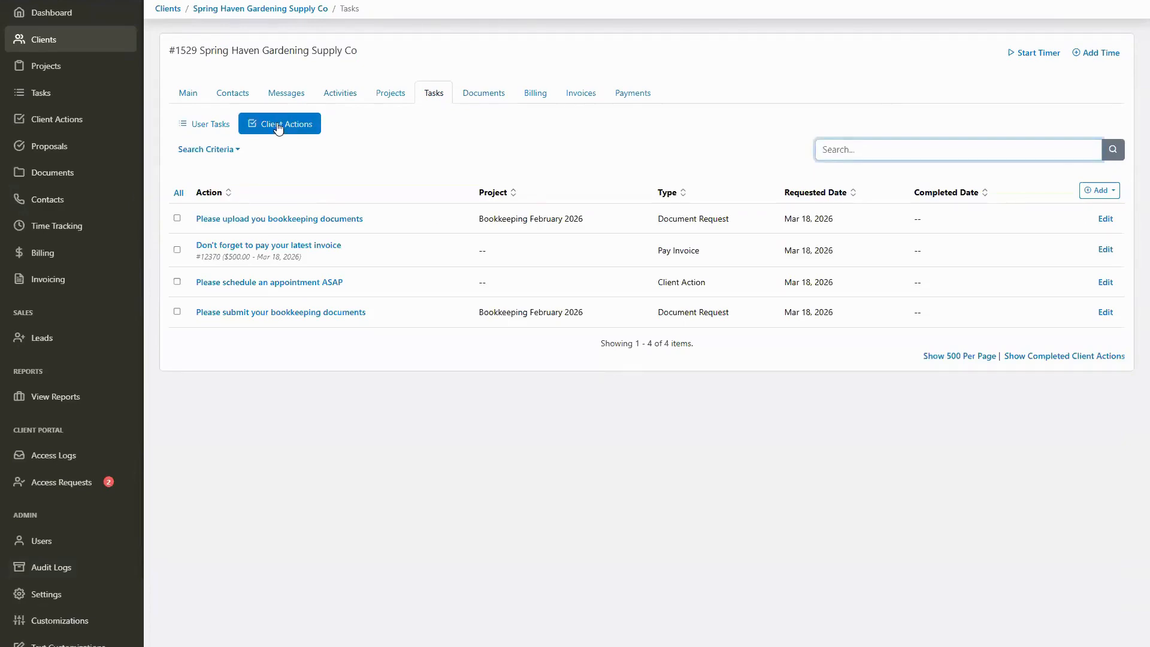
pyautogui.click(337, 96)
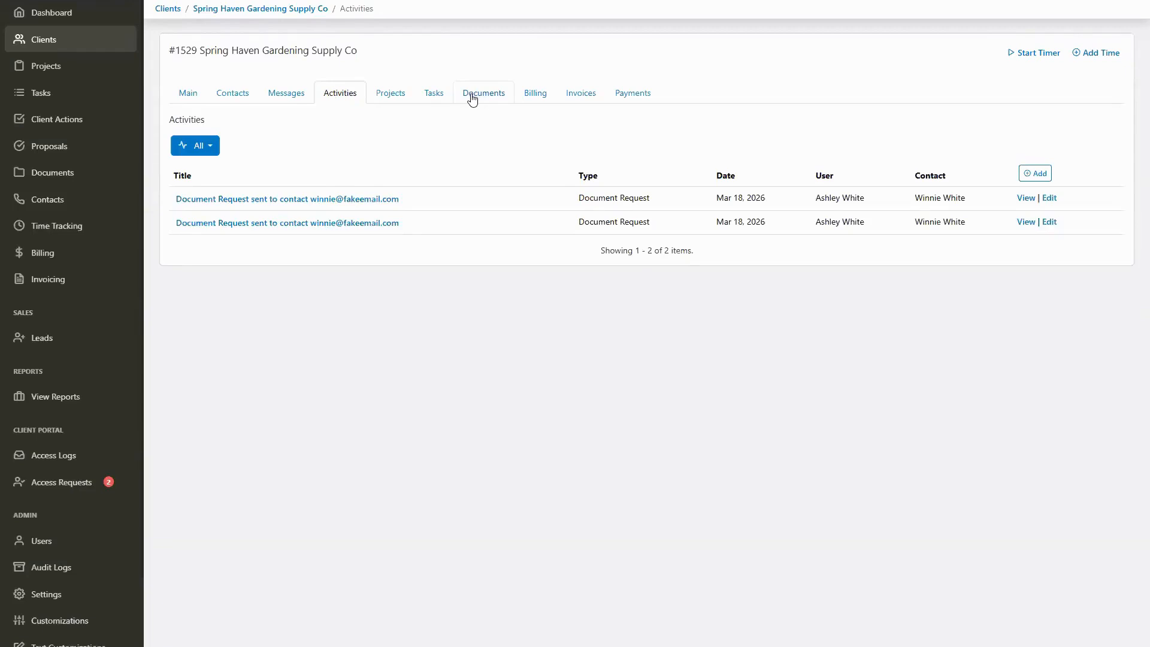
# Allow client portal access, without requiring payment, for the documents "Merged: COPY - Engagement Letter.pdf" and "COPY - Engagement Letter.pdf".
pyautogui.click(493, 101)
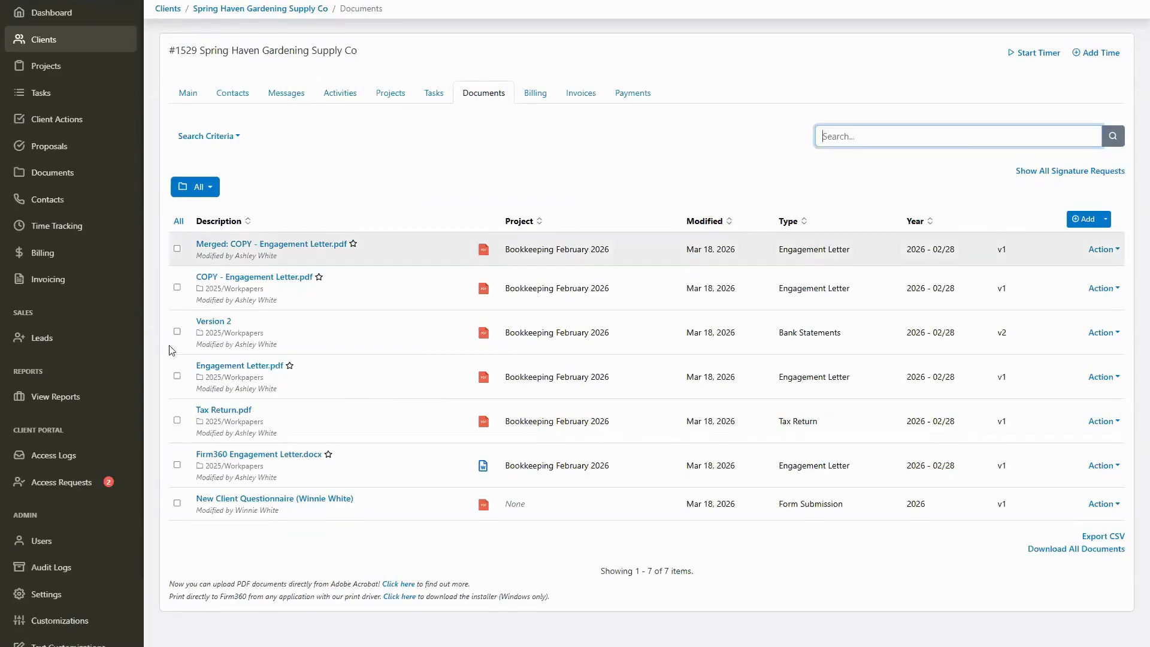
pyautogui.click(176, 248)
pyautogui.click(177, 296)
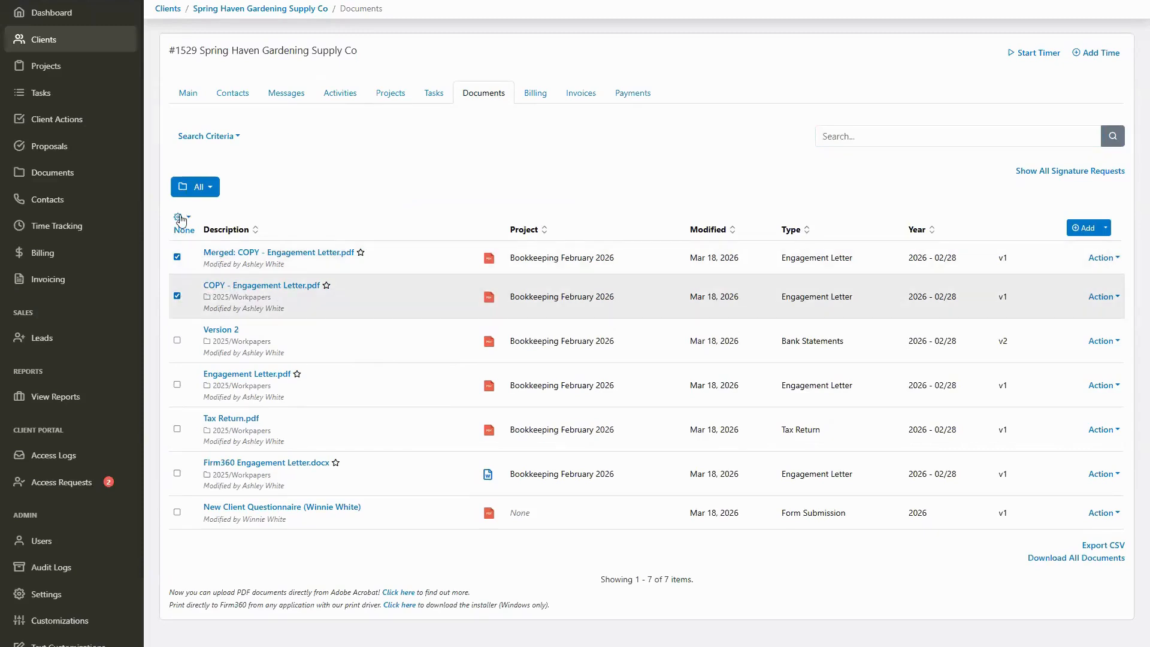
pyautogui.click(181, 219)
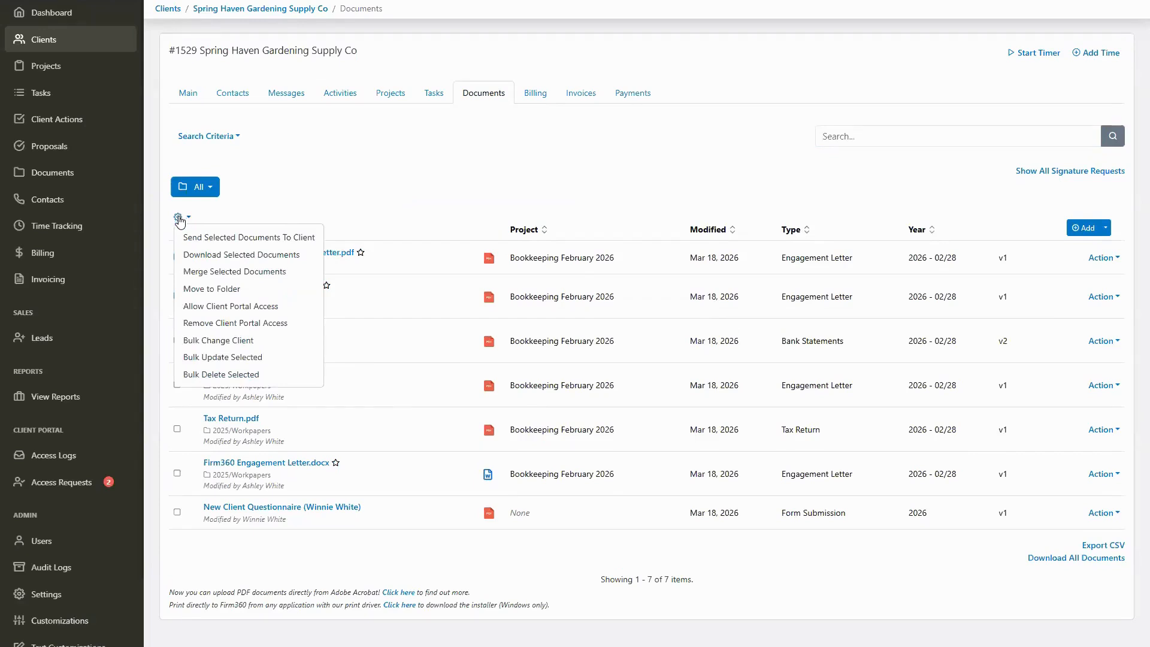
pyautogui.click(246, 307)
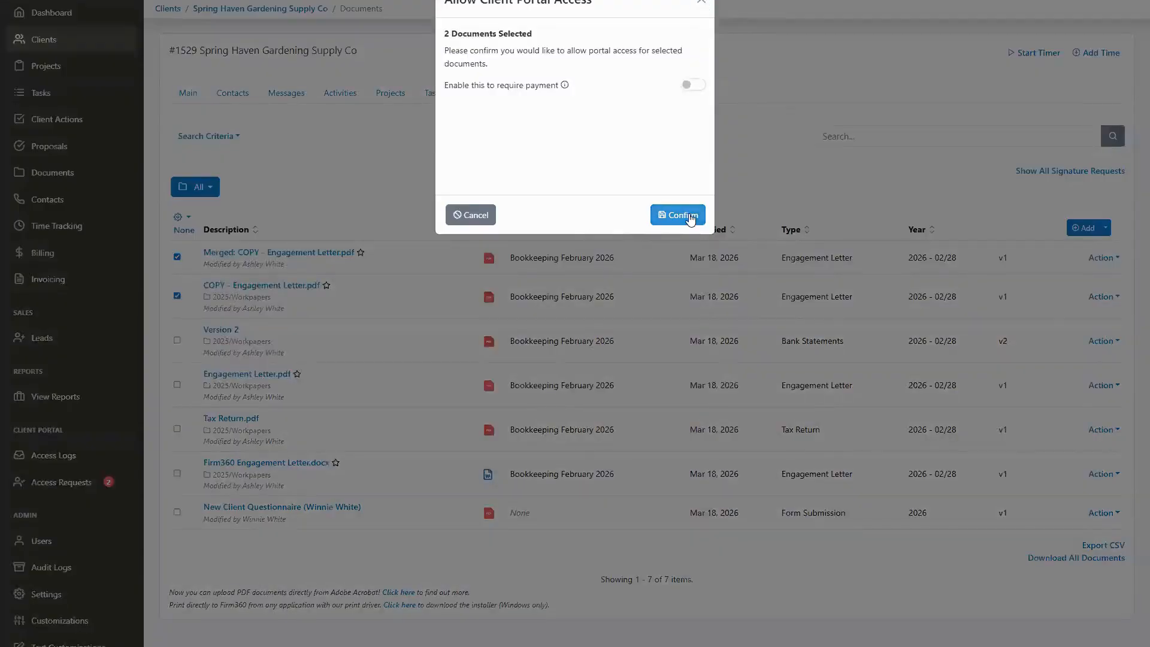
pyautogui.click(690, 217)
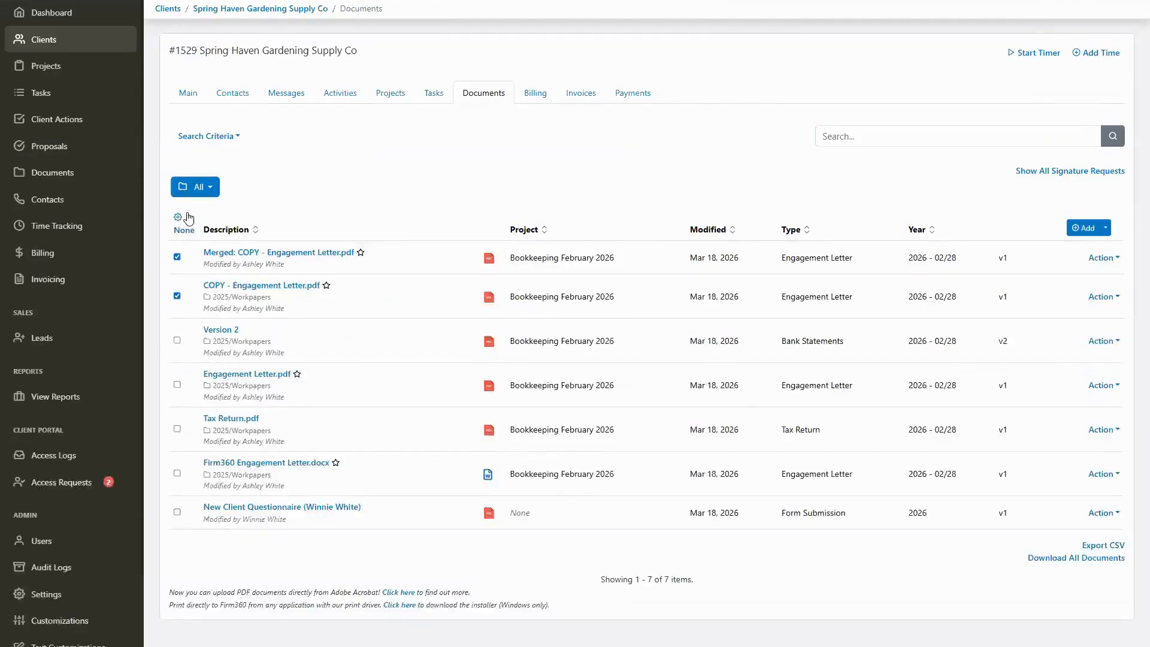
# Start sending the two selected documents to the client's contact and to Other Recipient, filling in the other recipient's e-mail.
pyautogui.click(184, 218)
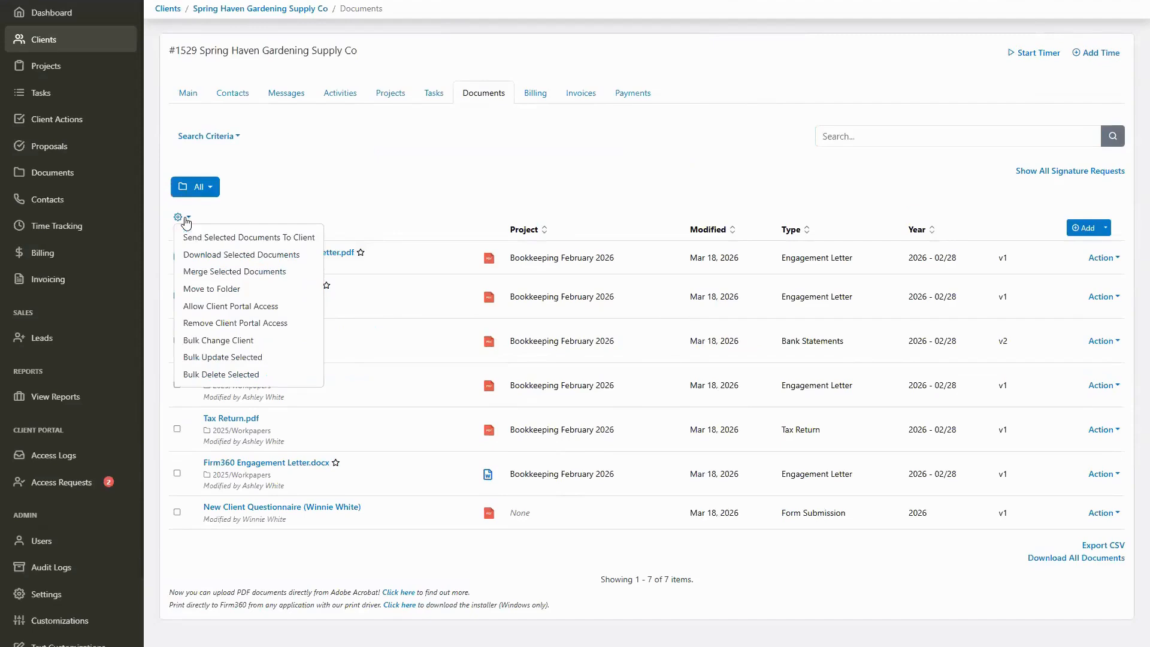
pyautogui.click(224, 239)
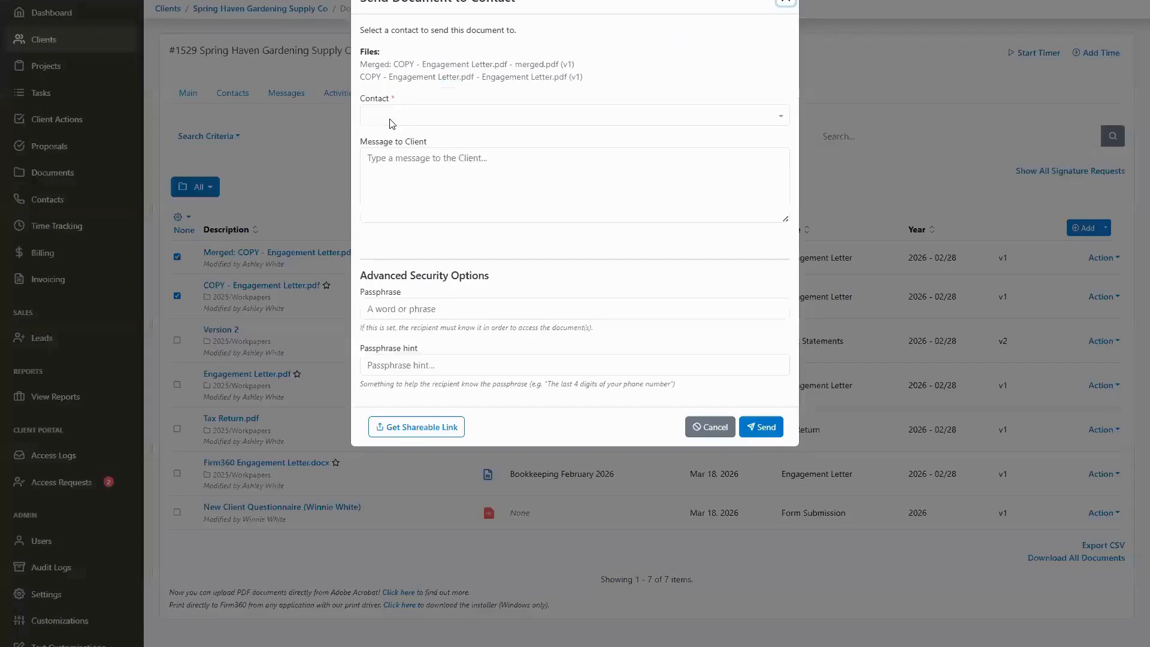
pyautogui.click(390, 116)
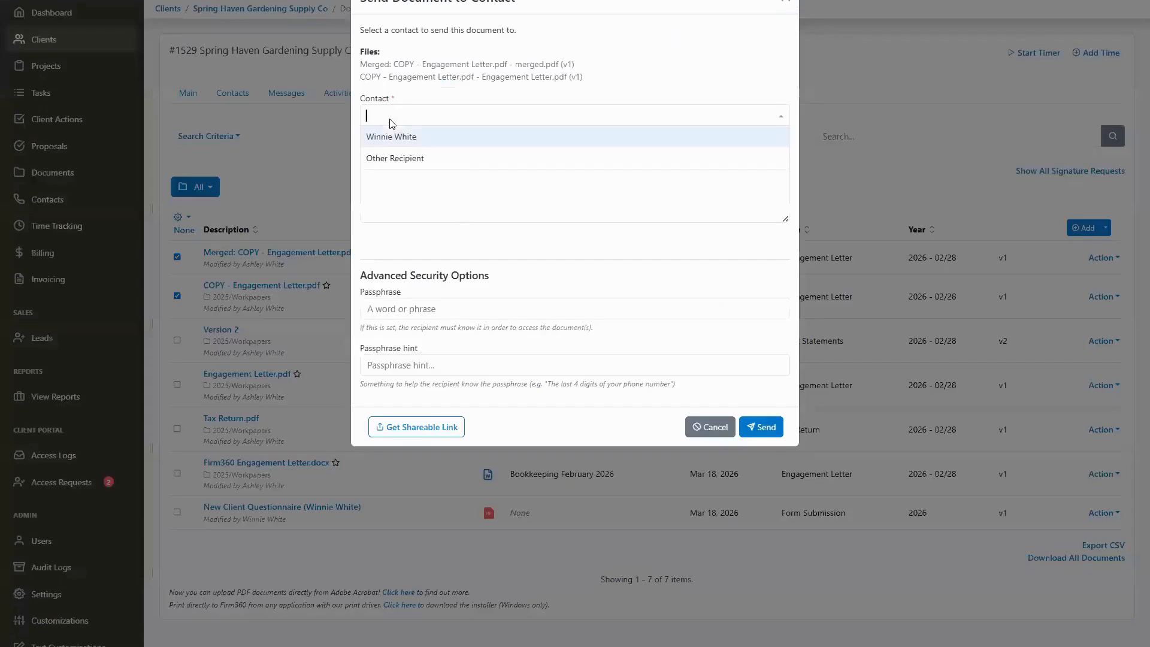
pyautogui.click(568, 121)
pyautogui.click(567, 122)
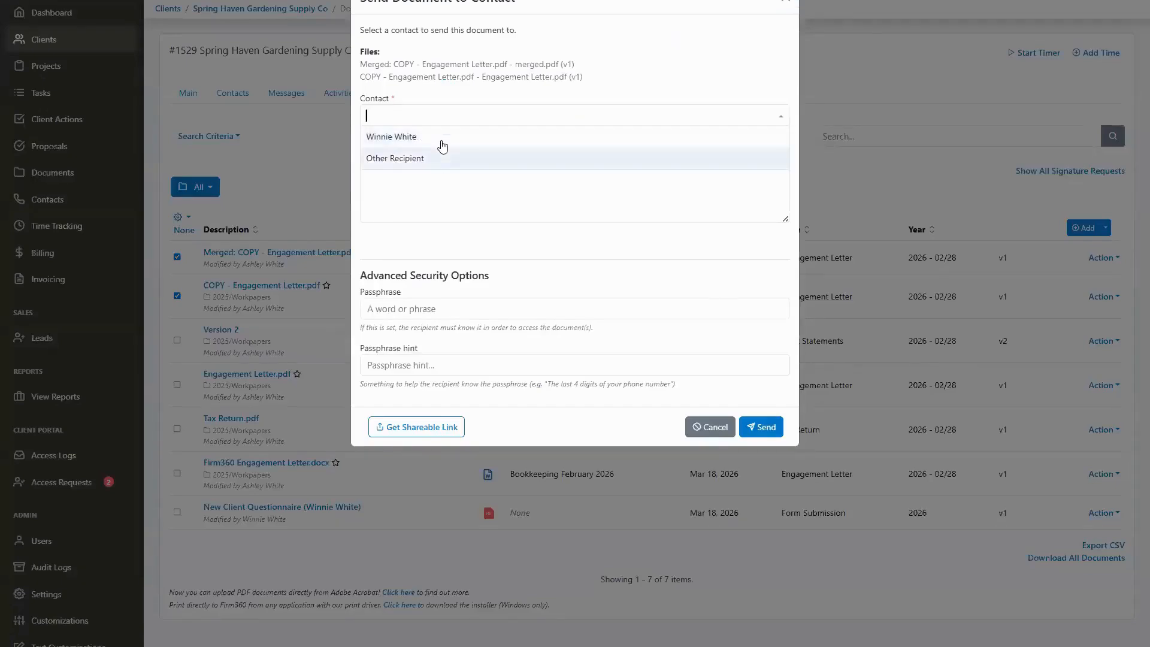
pyautogui.click(432, 137)
pyautogui.click(431, 158)
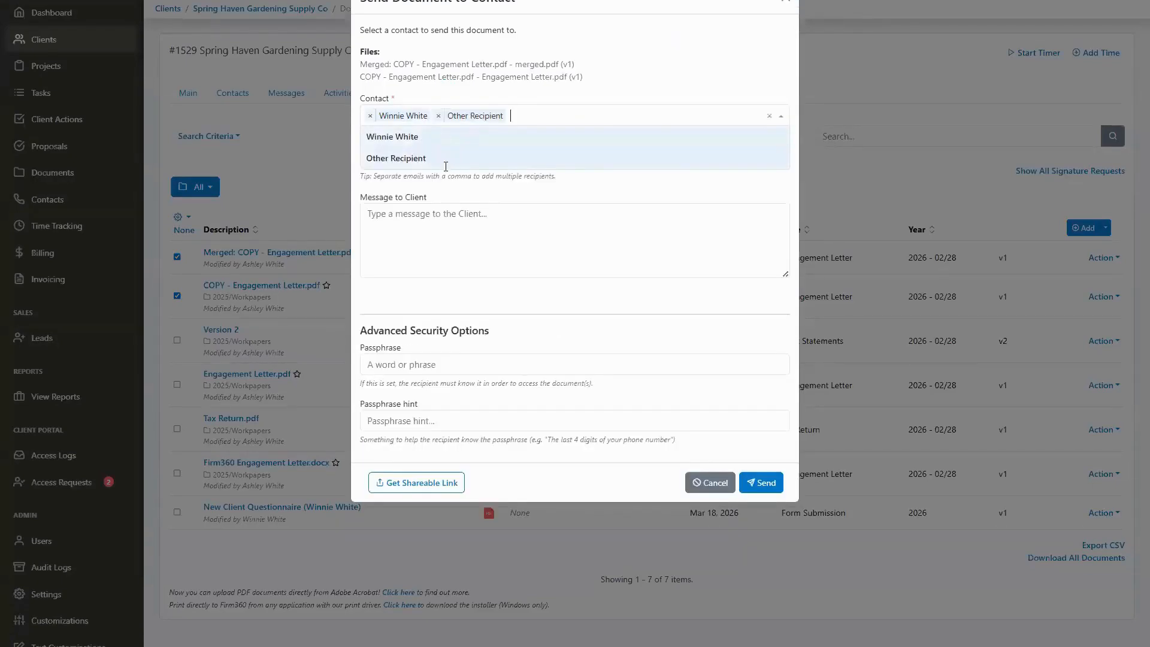
pyautogui.click(459, 157)
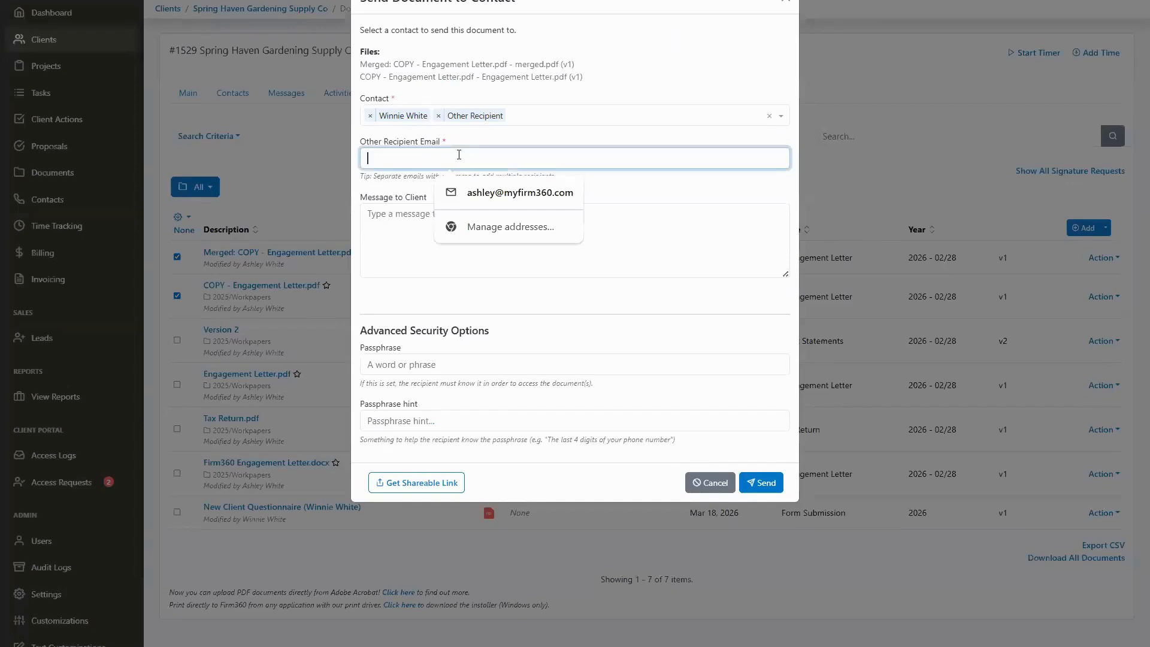
pyautogui.click(482, 190)
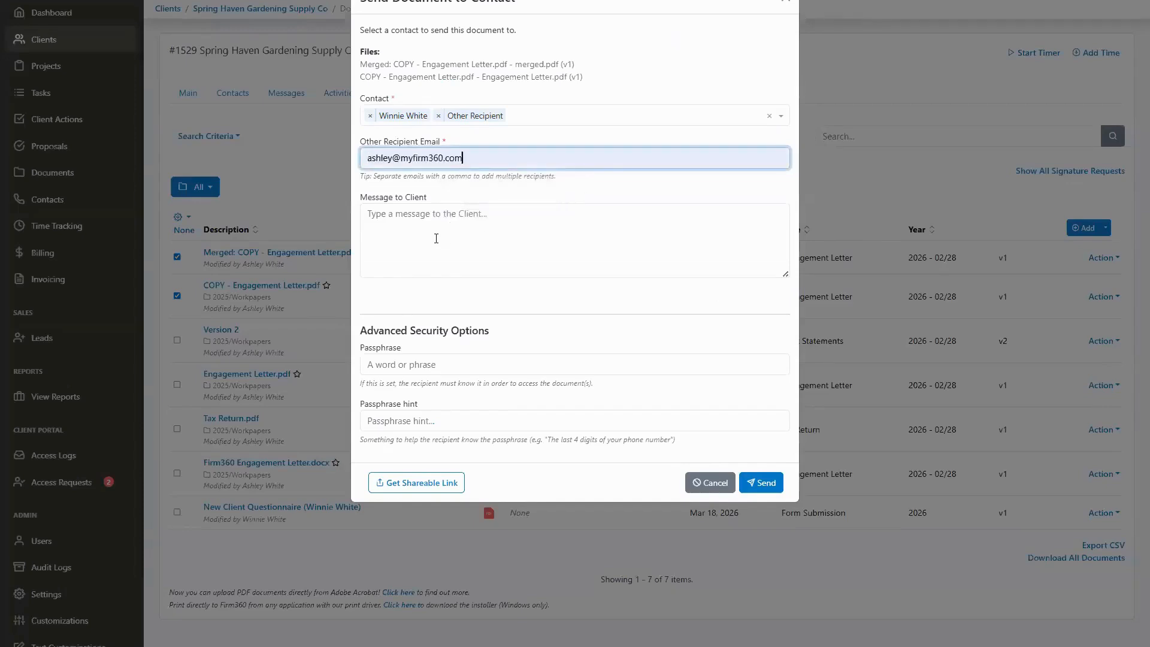
# Add the message "Here are your documents!" and send the documents.
pyautogui.click(436, 238)
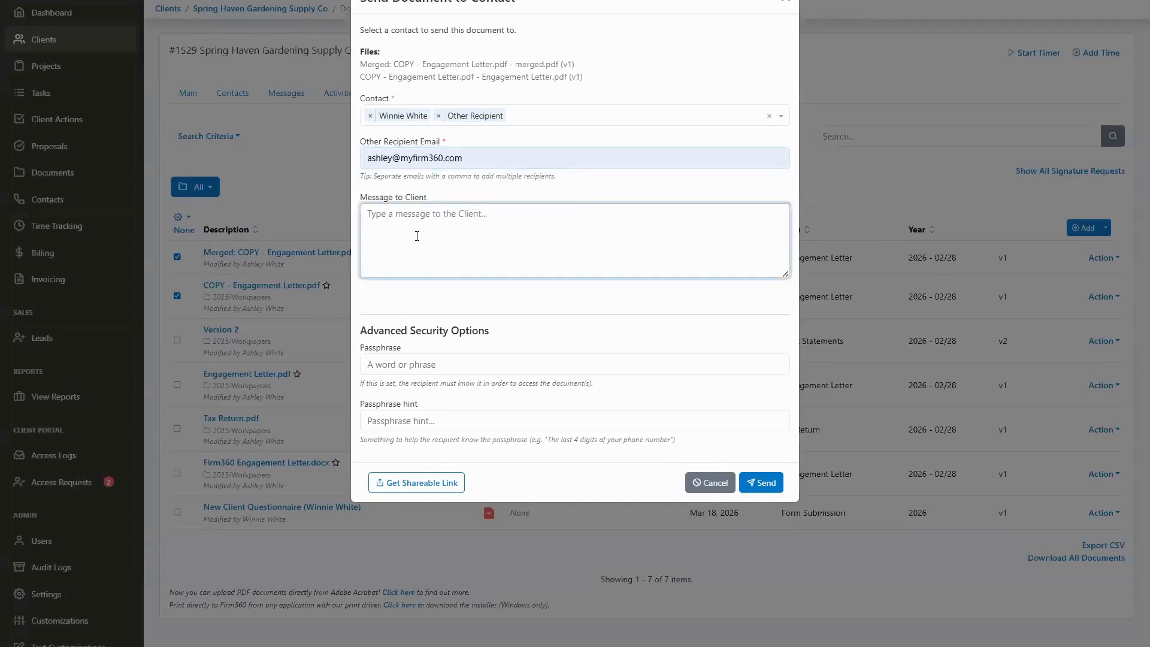
pyautogui.write('Here are your documents!')
pyautogui.click(762, 485)
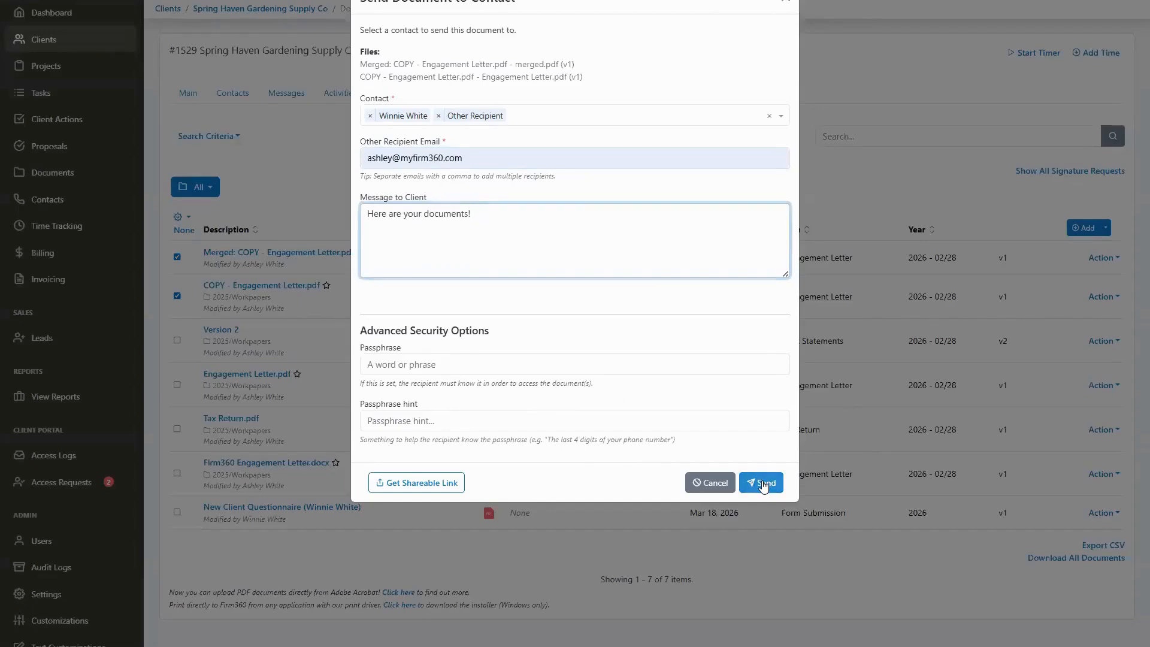